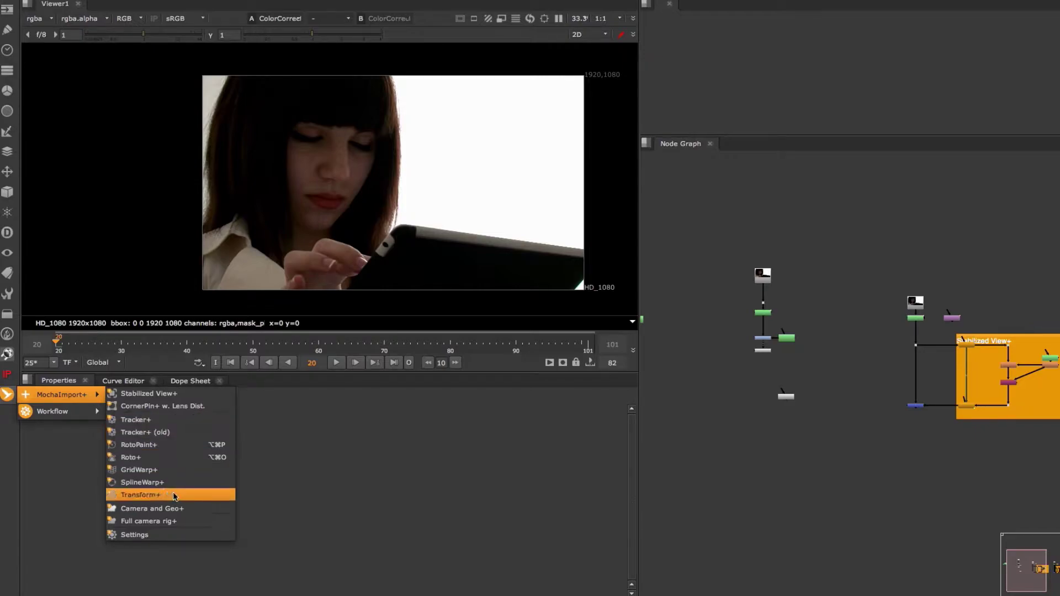
Open Roto1's settings, select PlanarTrackLayer1, and play the shot to watch the lip shape
click(494, 478)
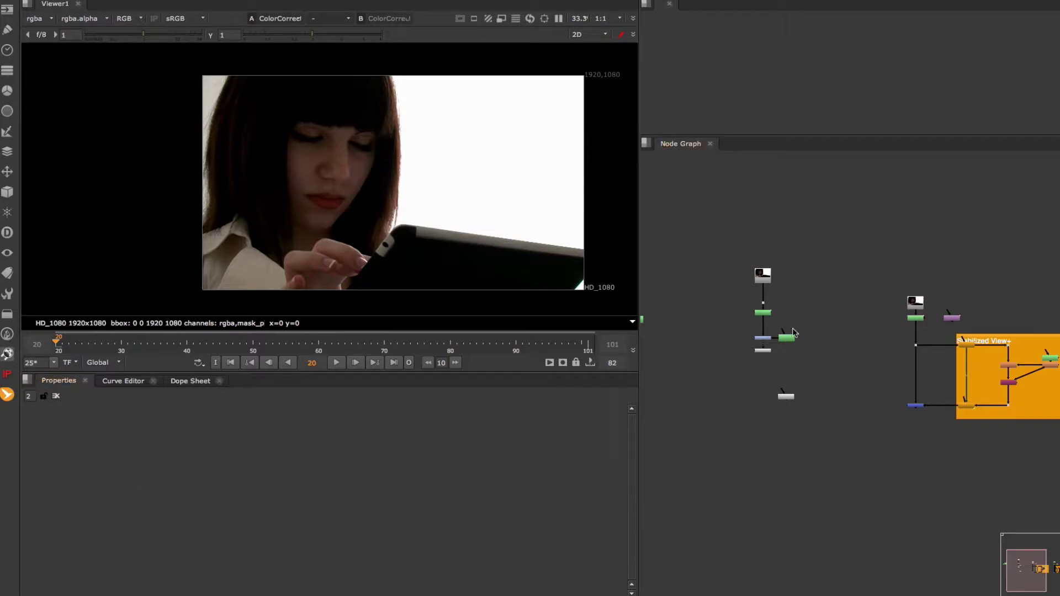
click(762, 313)
double_click(763, 313)
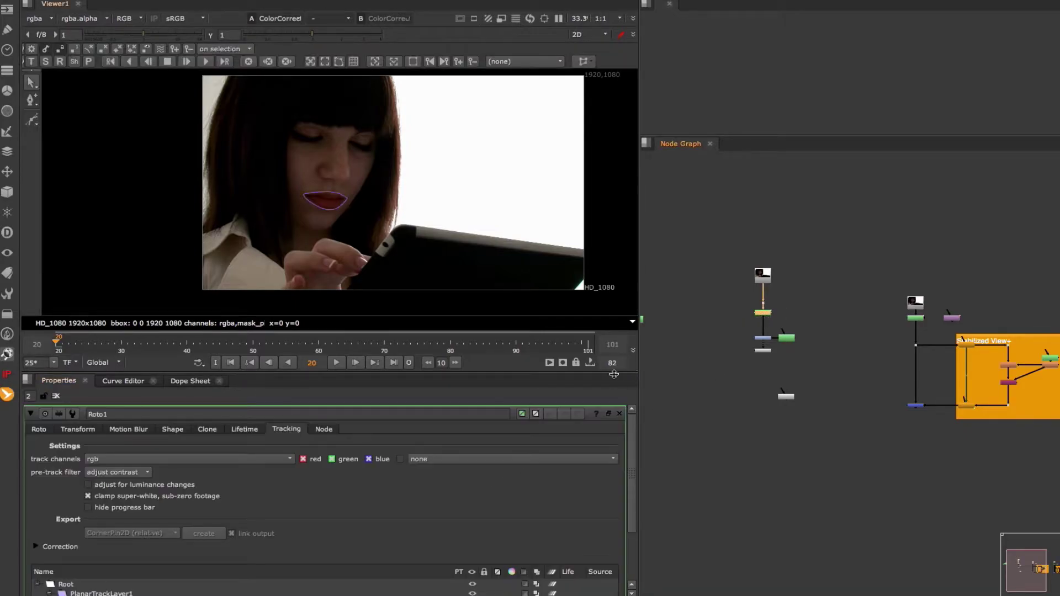
click(114, 593)
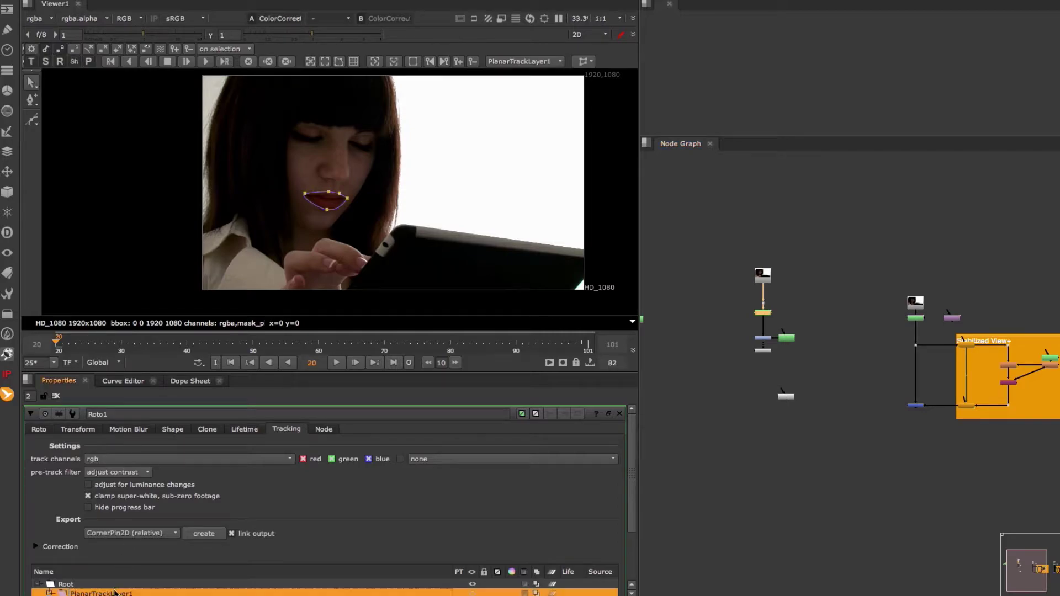
click(337, 364)
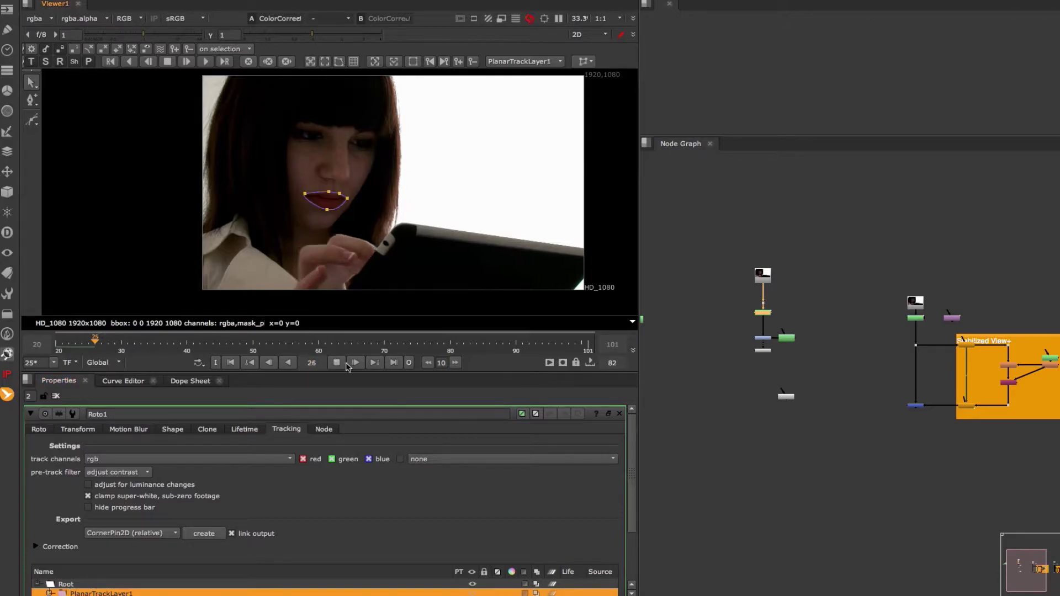
Open Roto14, play back its red lip shape, return to frame 20, and reopen Roto1's tracking settings
double_click(786, 338)
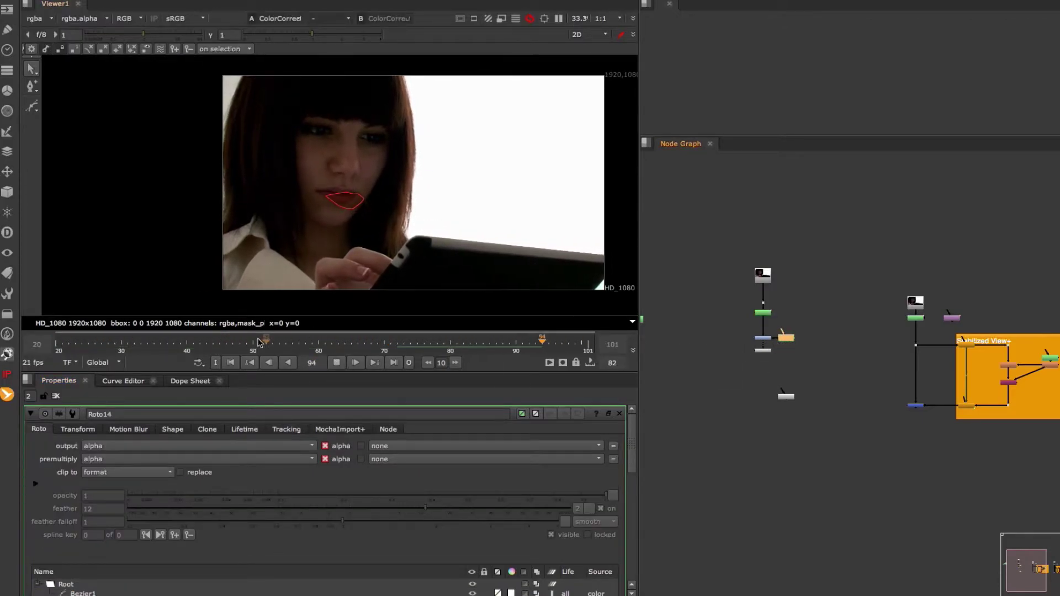
click(337, 362)
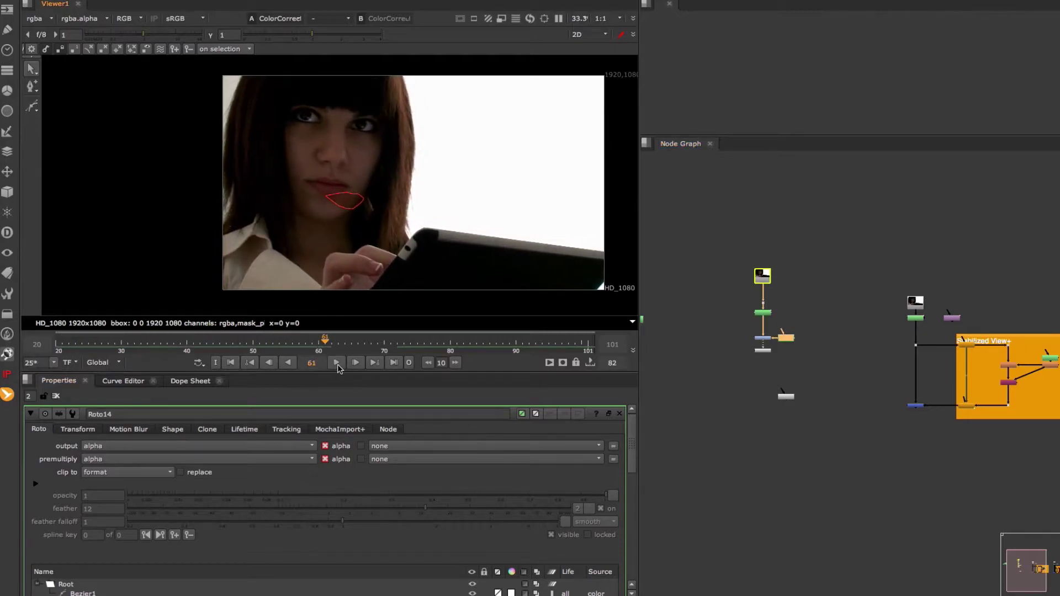
click(337, 363)
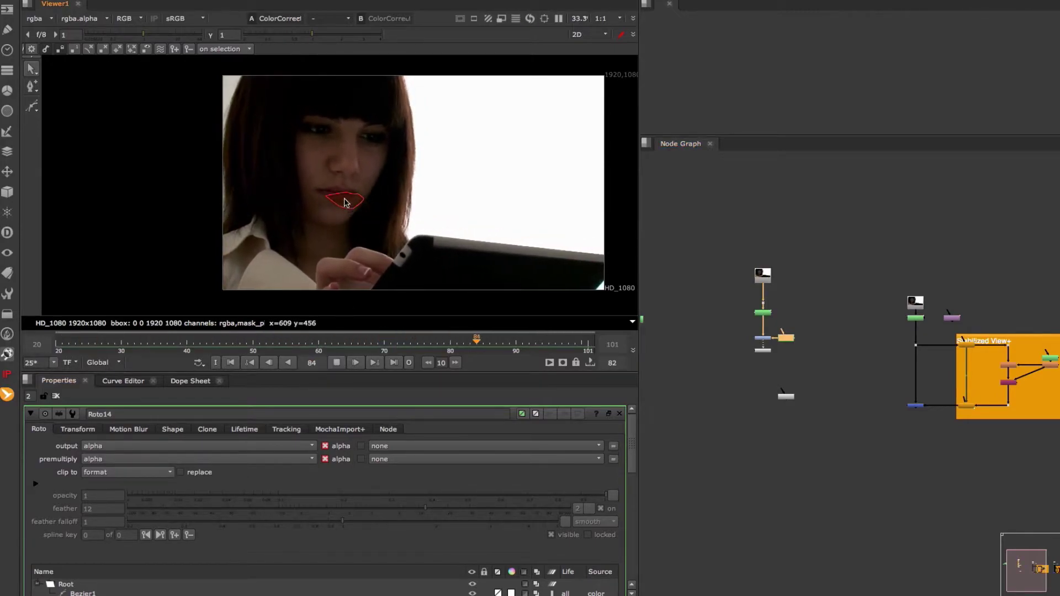
click(336, 362)
click(231, 363)
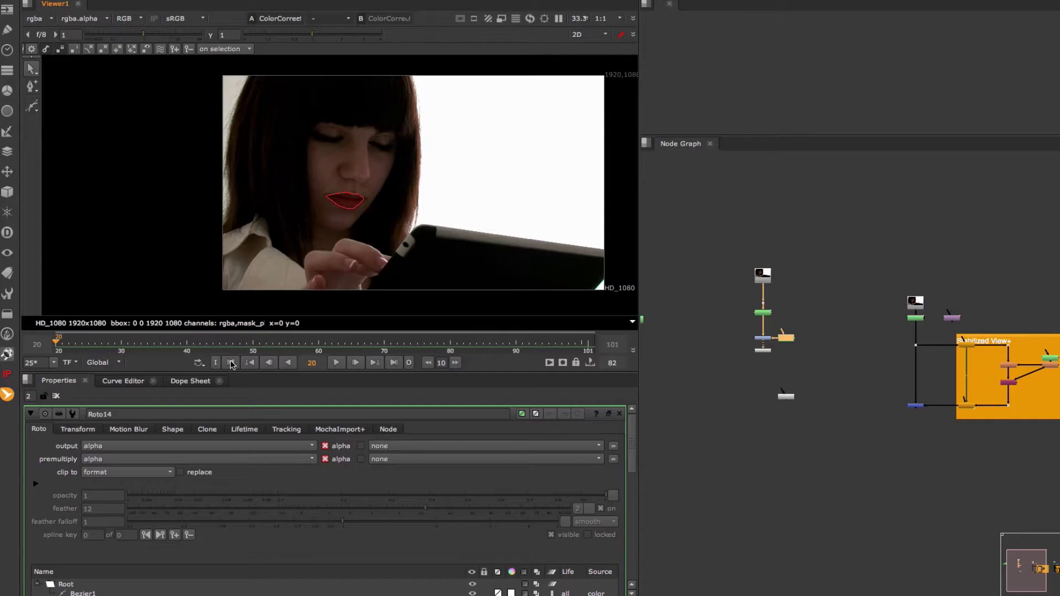
double_click(770, 313)
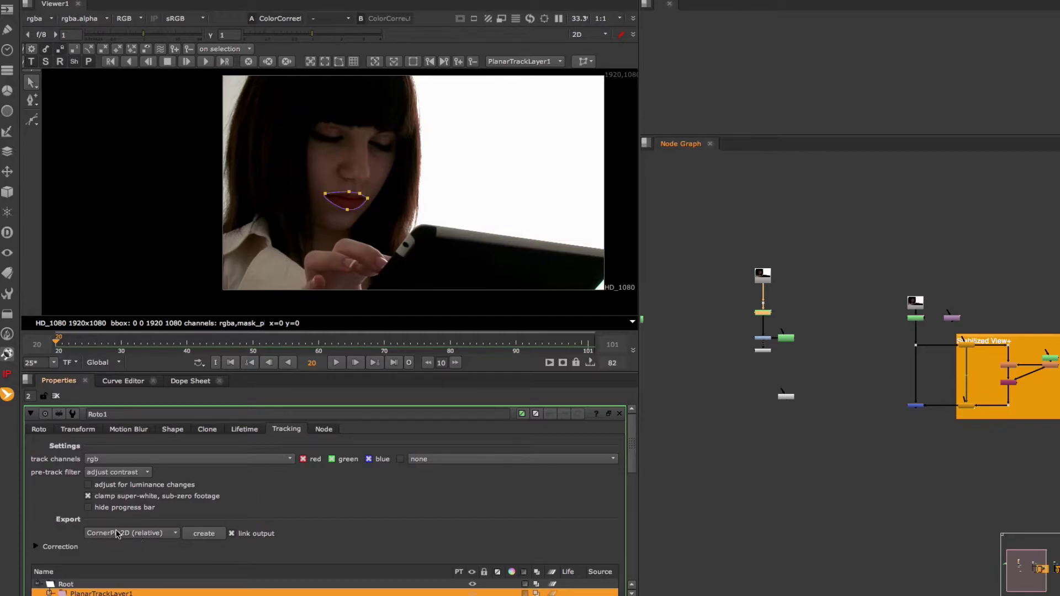
Turn off link output, create a CornerPin2D (relative) node from Roto1's track, and select CornerPin2D1
click(232, 534)
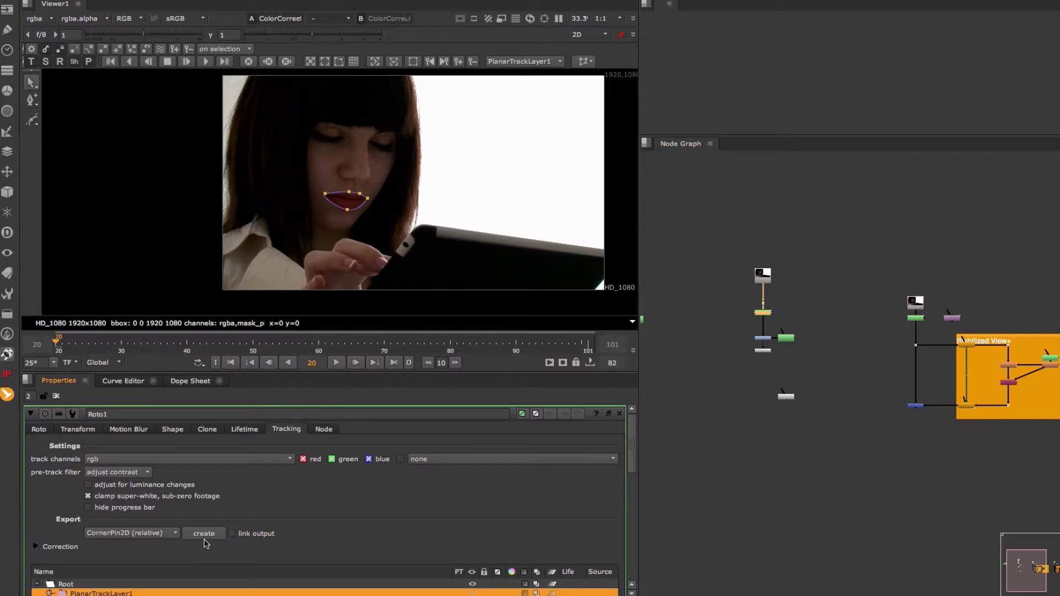
scroll(797, 322, up, 5)
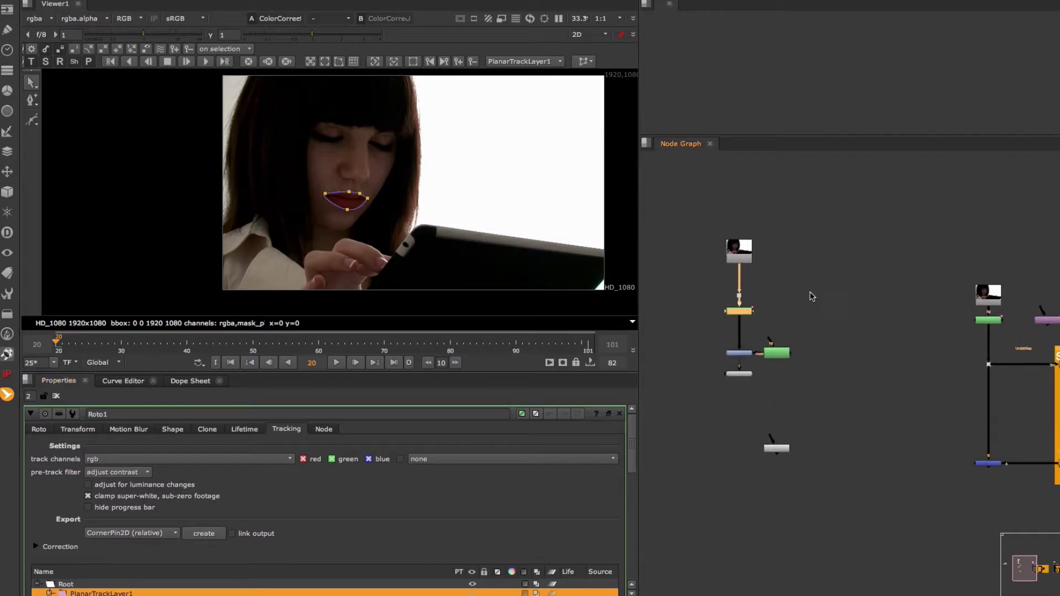
click(204, 533)
click(841, 343)
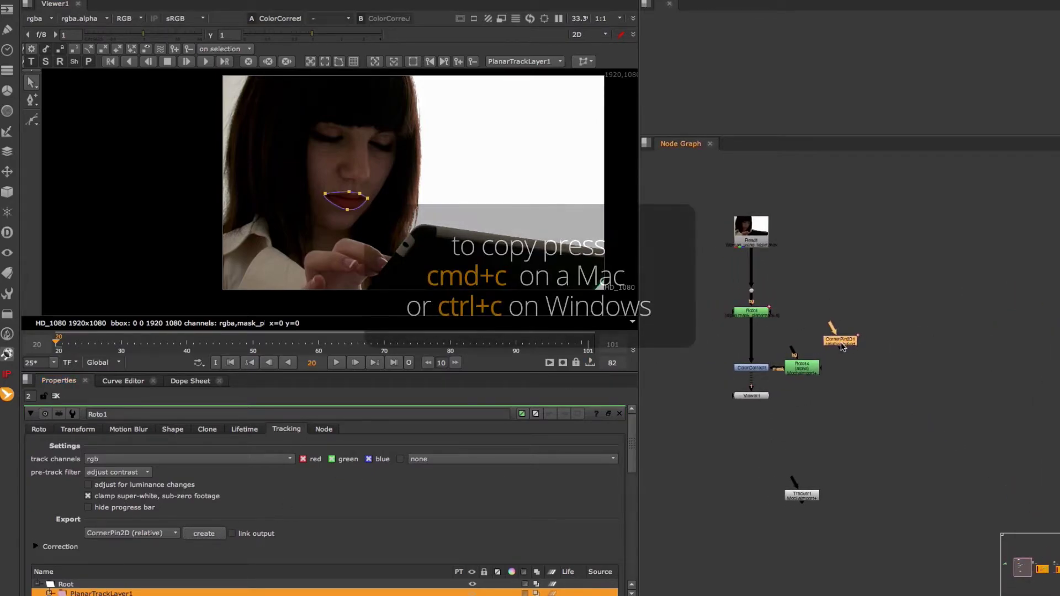
Load clipboard tracking data into Roto14 via MochaImport+, play back, and inspect Bezier1's keyframe
double_click(807, 372)
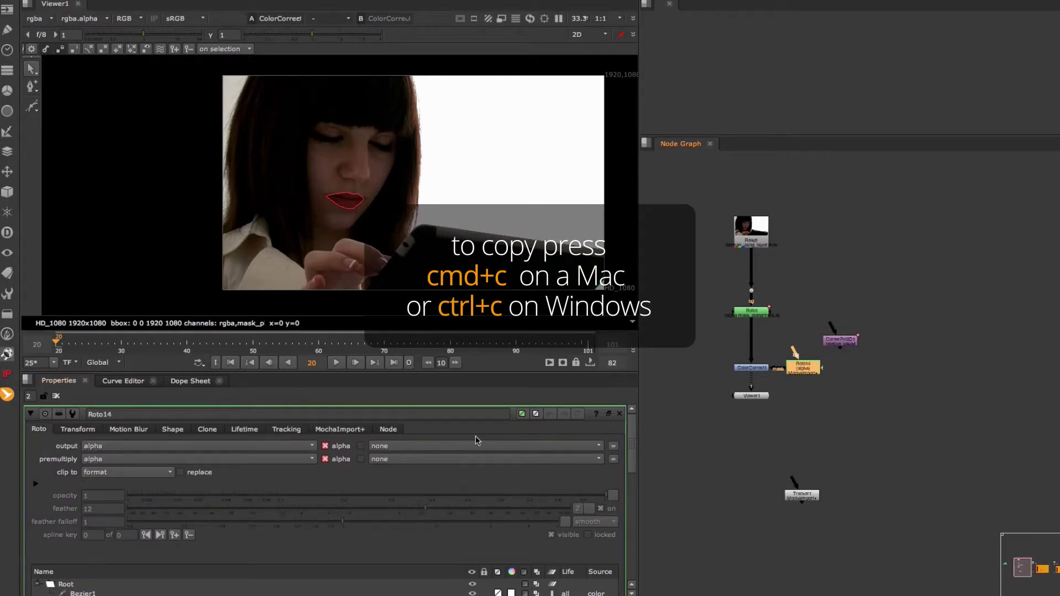
click(340, 429)
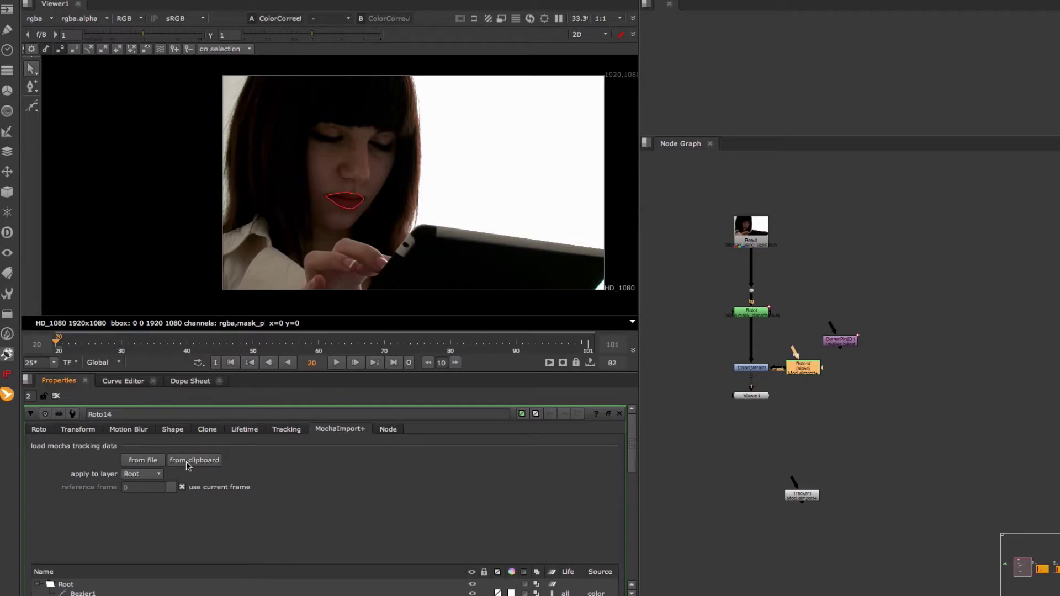
click(336, 362)
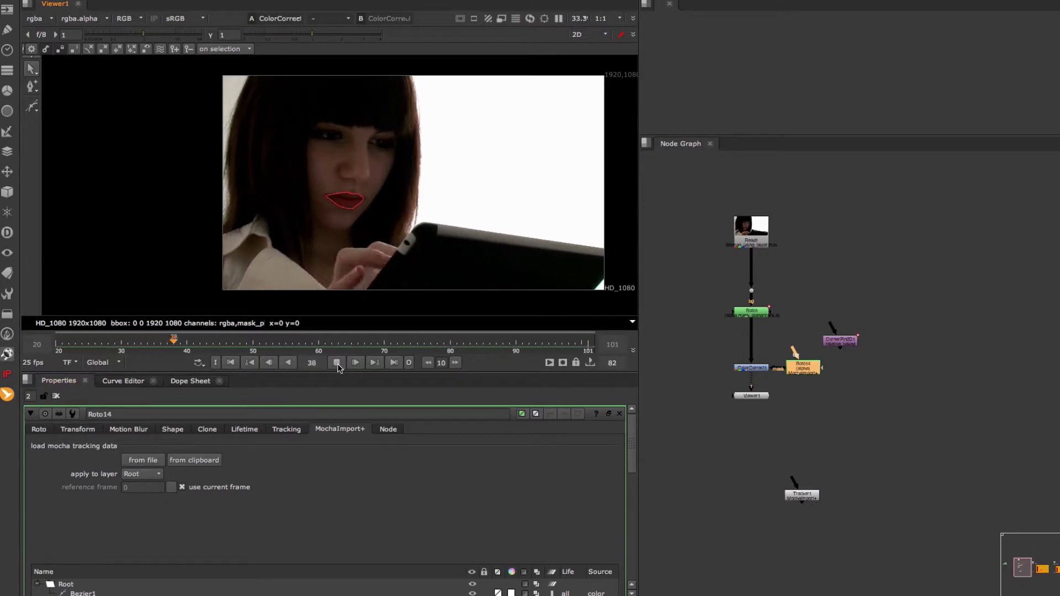
click(38, 429)
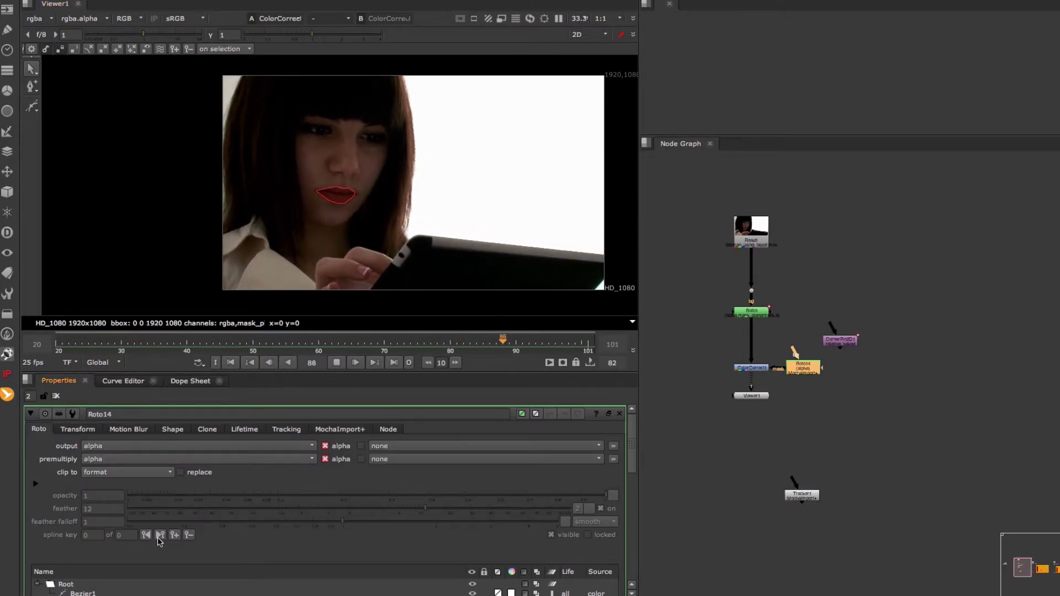
click(174, 535)
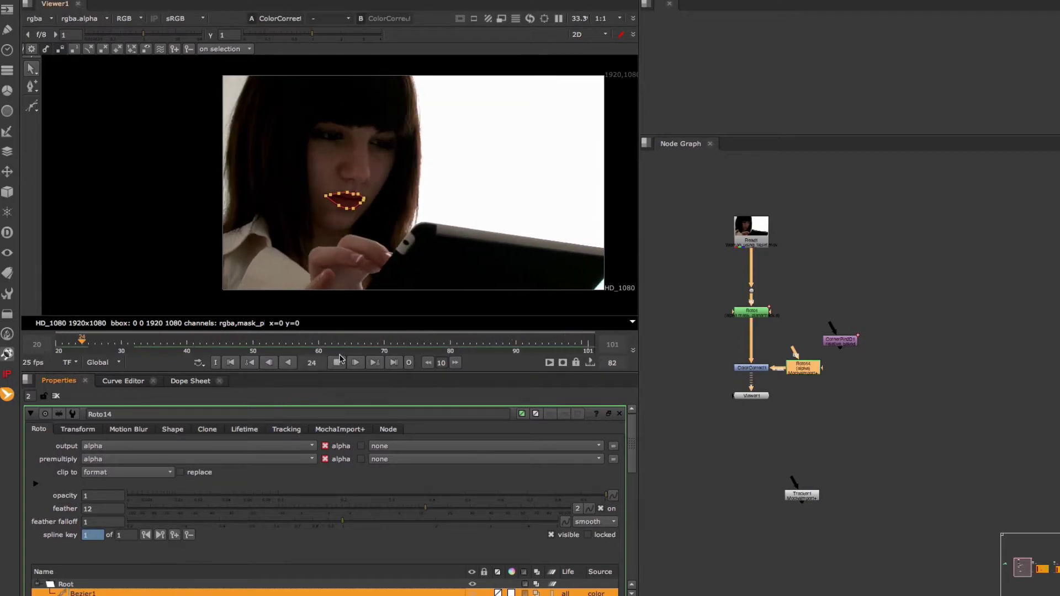
click(337, 362)
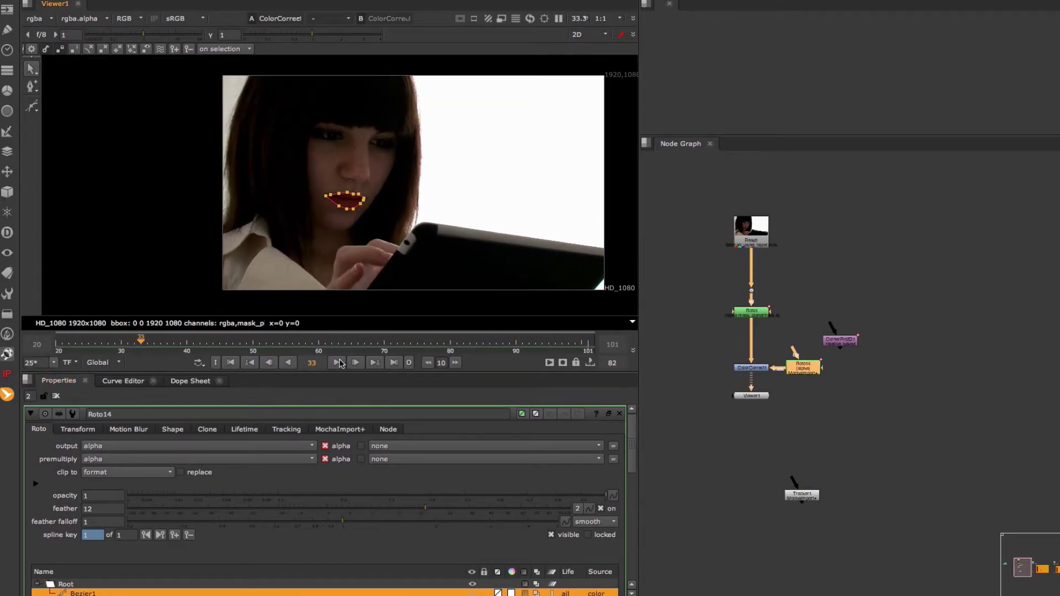
From the first frame, view the stabilized close-up at Dot6, clear the Properties bin, and start playback
click(231, 362)
scroll(822, 331, down, 3)
scroll(883, 354, up, 3)
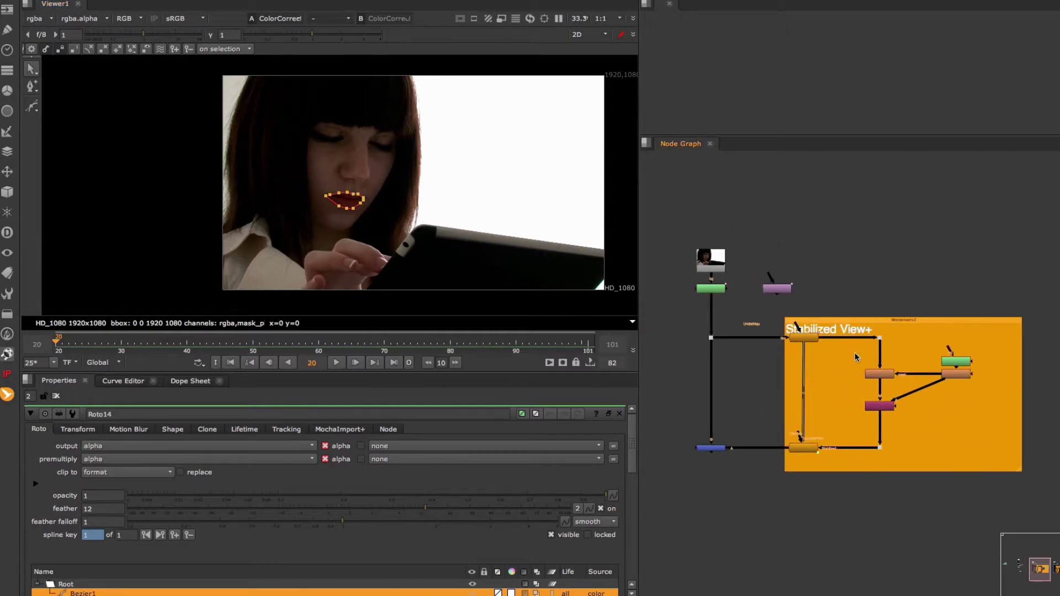
key(1)
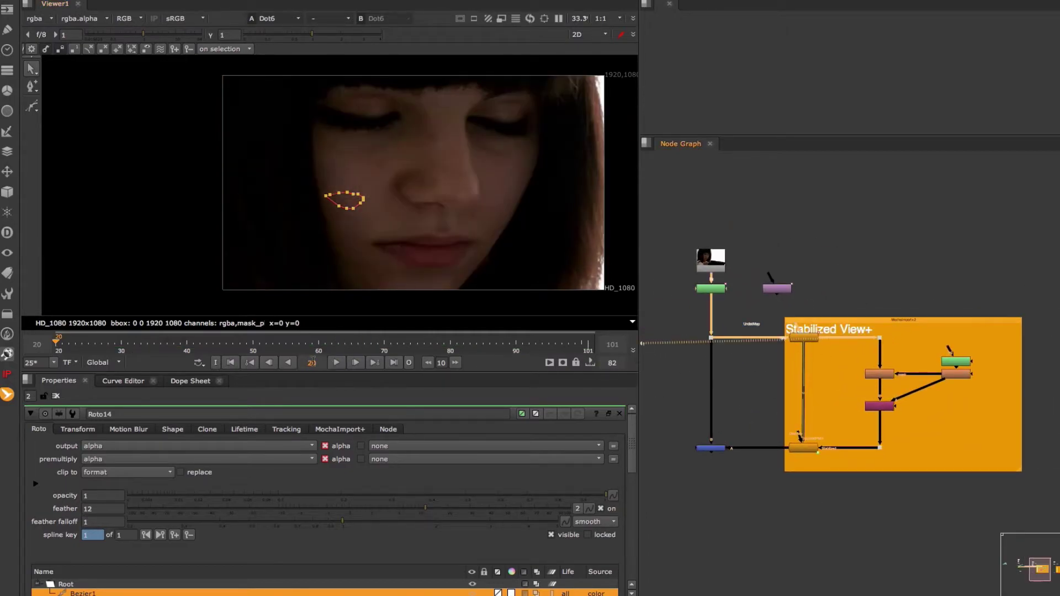
click(55, 396)
key(l)
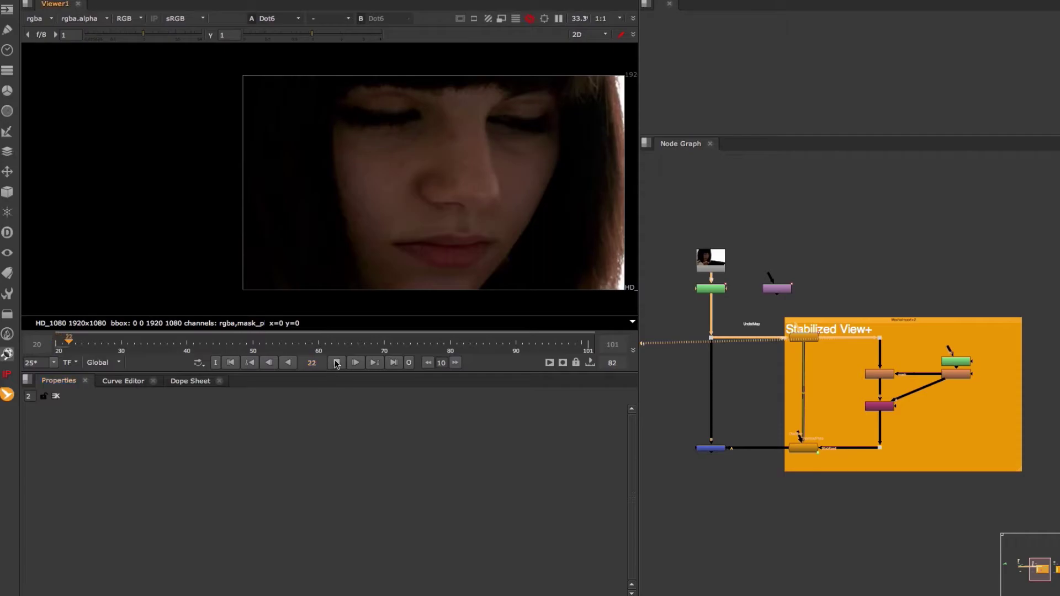
View the Dot7 output, then the Merge2 result of the woman with the tablet, and stop playback
click(880, 447)
key(1)
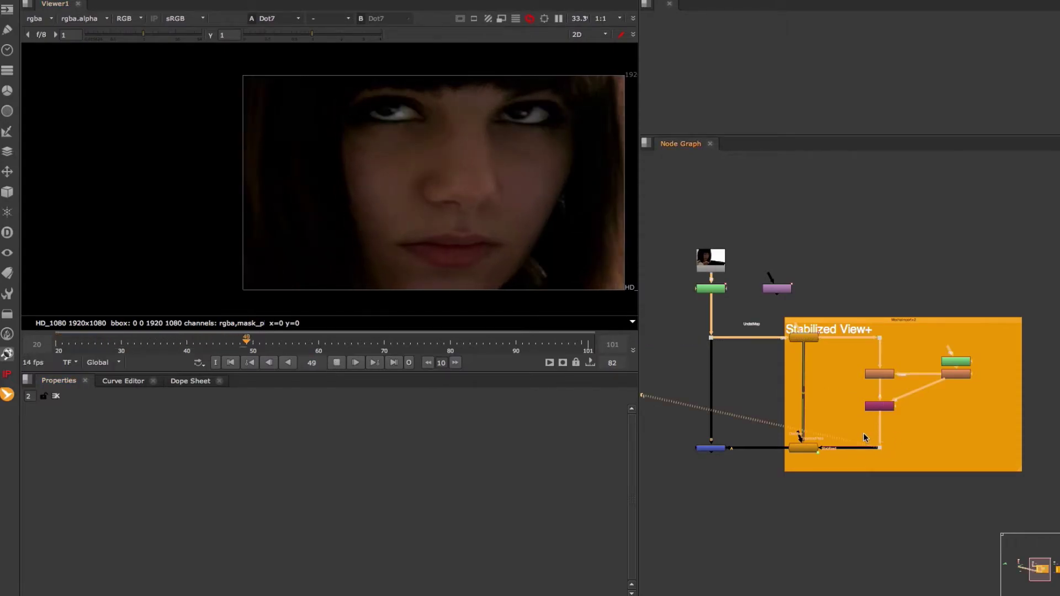
drag(689, 467, 751, 438)
key(1)
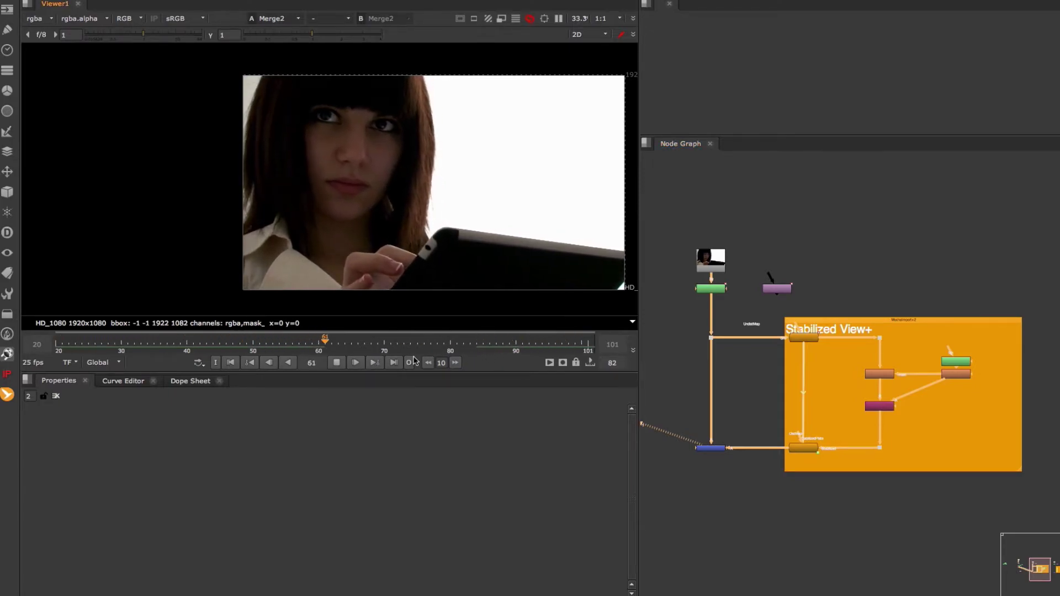
click(336, 363)
Show Roto6's PlanarTrackLayer1 surface over the woman's face at frame 20
double_click(711, 288)
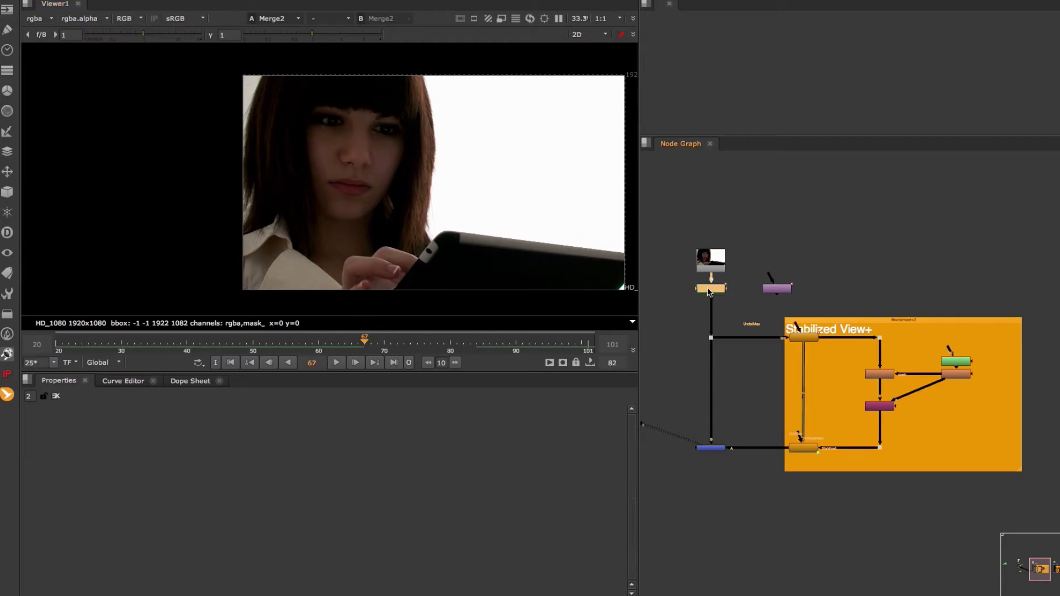
click(100, 593)
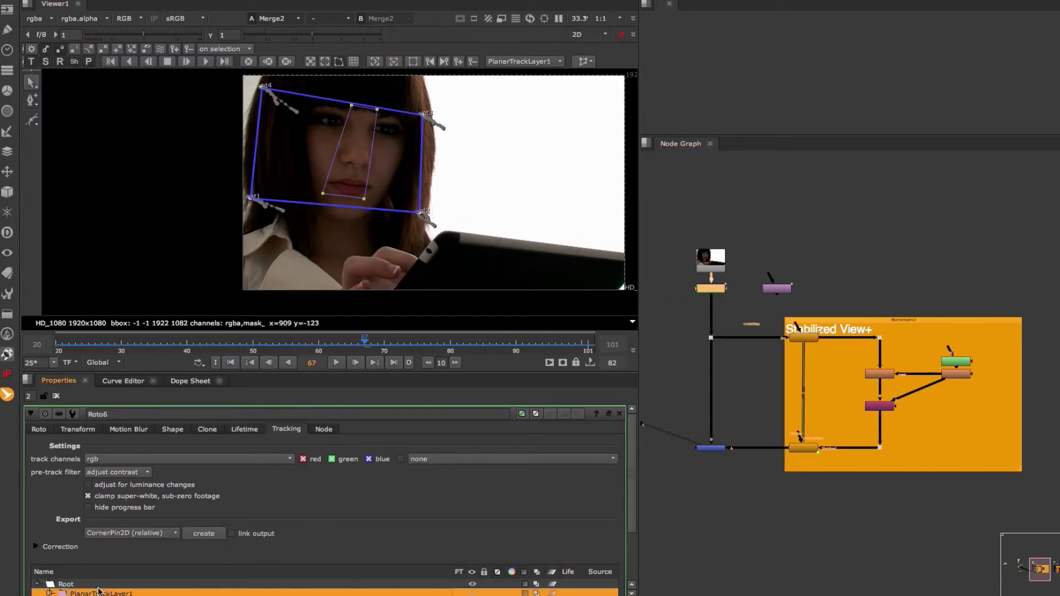
click(60, 343)
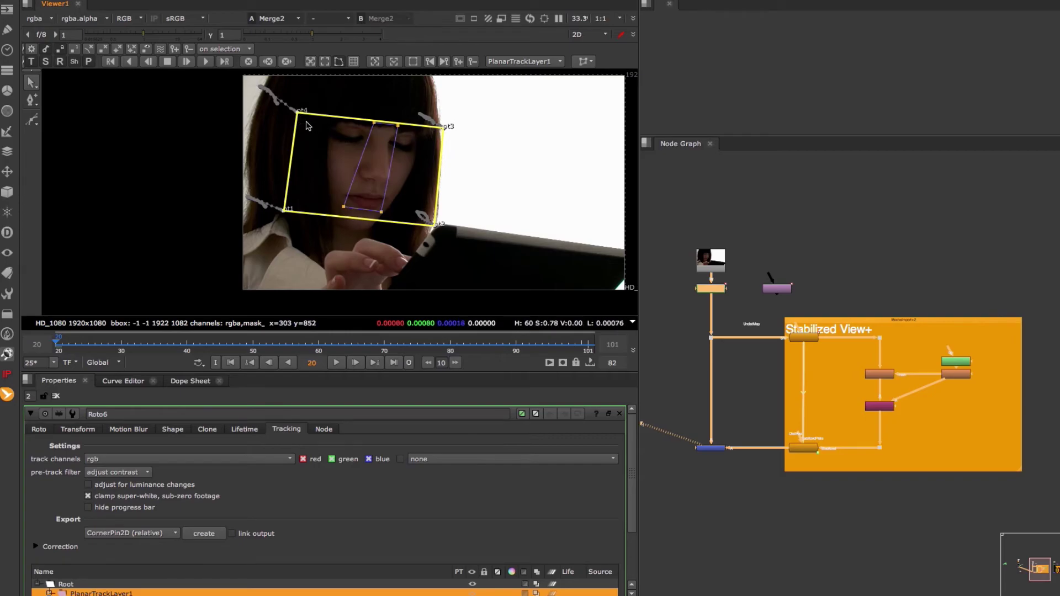
View the stabilized skin close-up at Dot9, clear Roto6's properties, and view the Merge2 result
scroll(809, 248, down, 5)
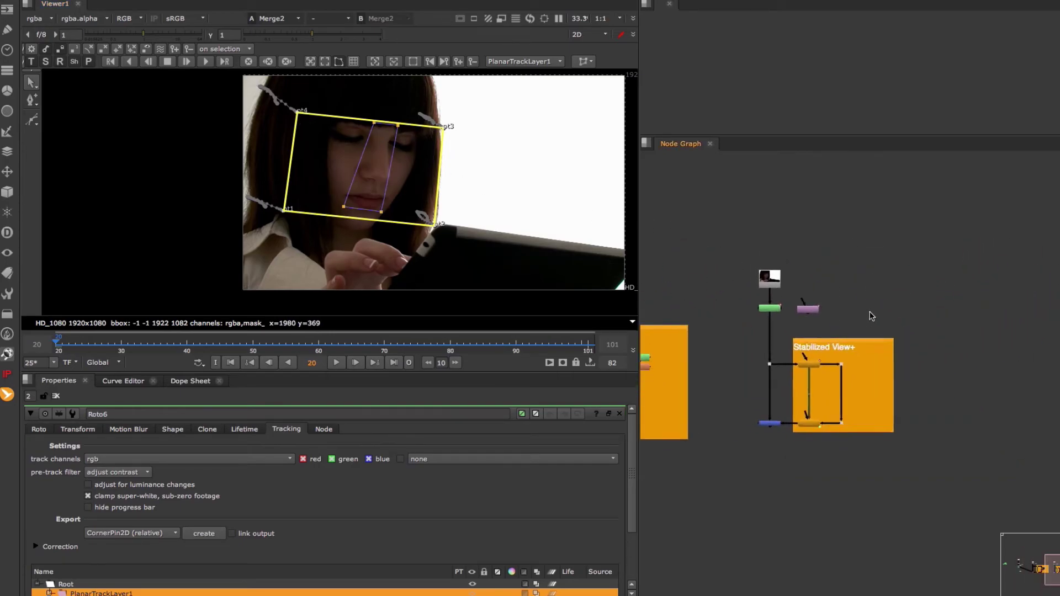
click(841, 364)
key(1)
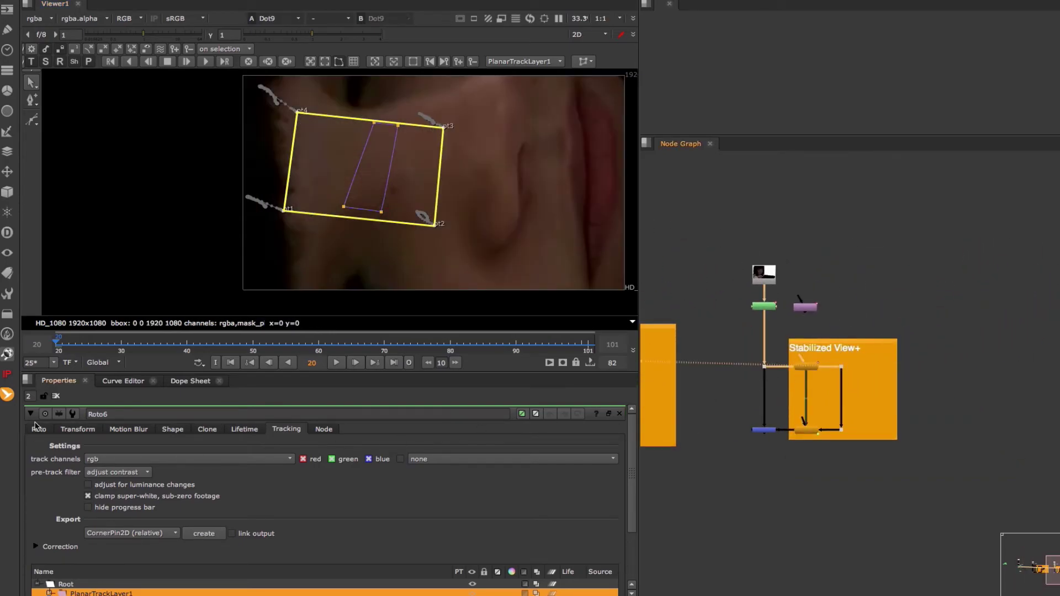
click(56, 397)
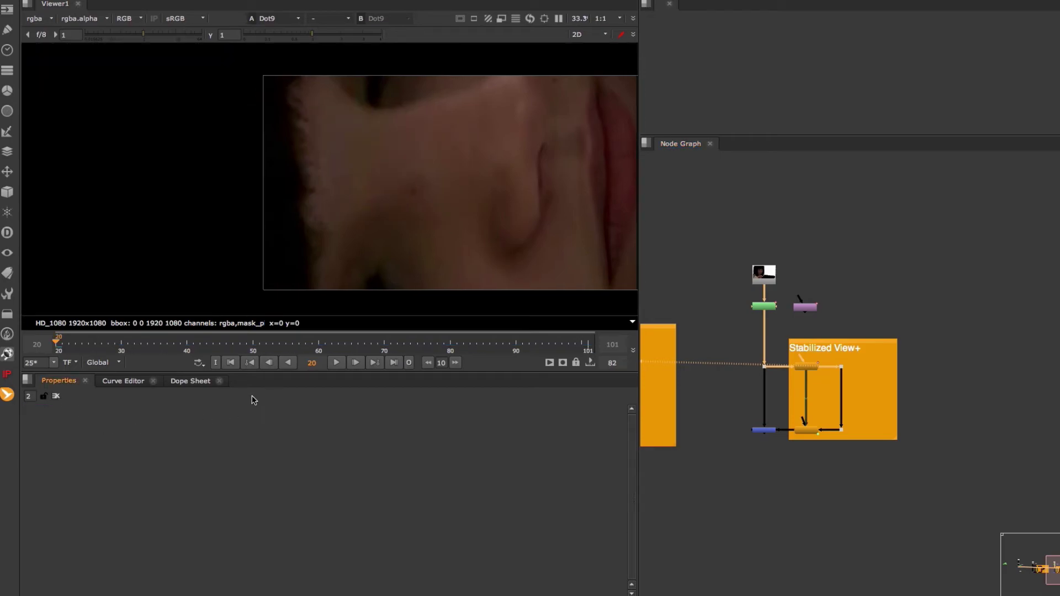
click(724, 391)
scroll(644, 350, left, 10)
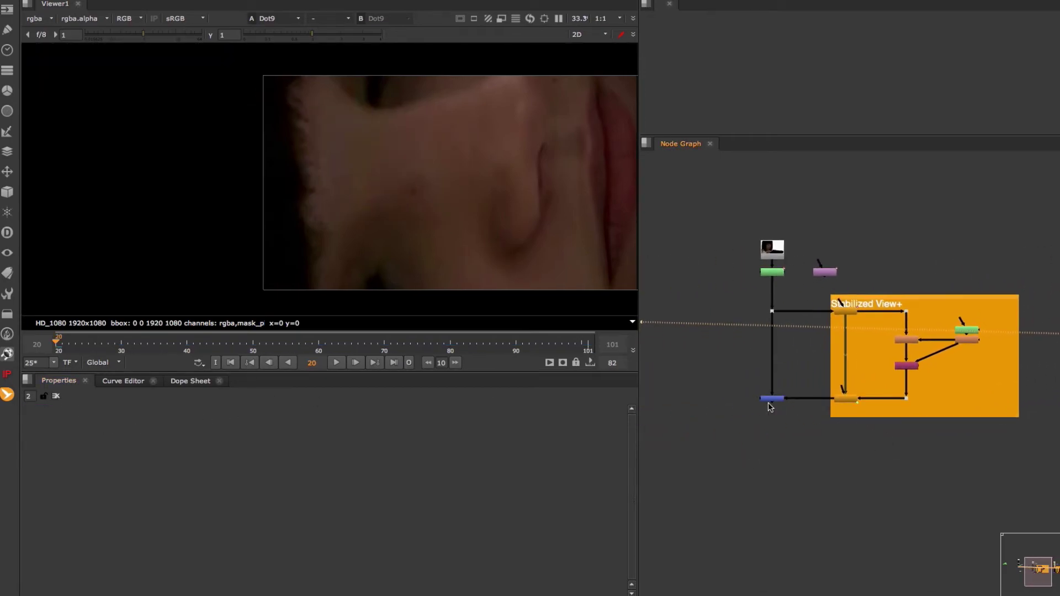
drag(724, 383, 795, 417)
key(1)
View the ColorCorrect output with Roto14's lip shape open, playing back and stopping at frame 86
scroll(751, 386, left, 5)
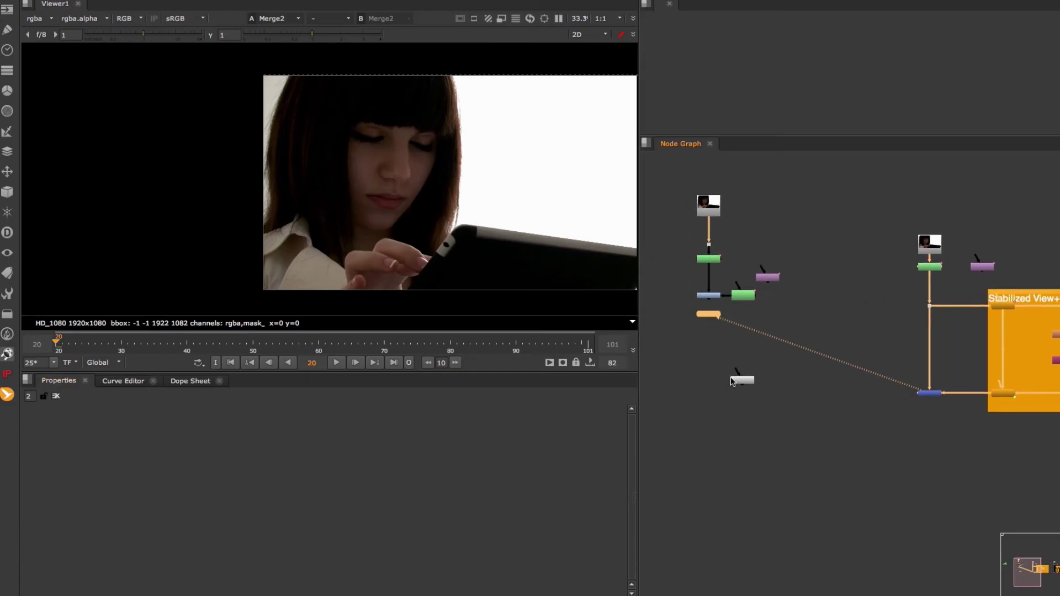
middle_drag(709, 340, 819, 405)
drag(753, 367, 806, 353)
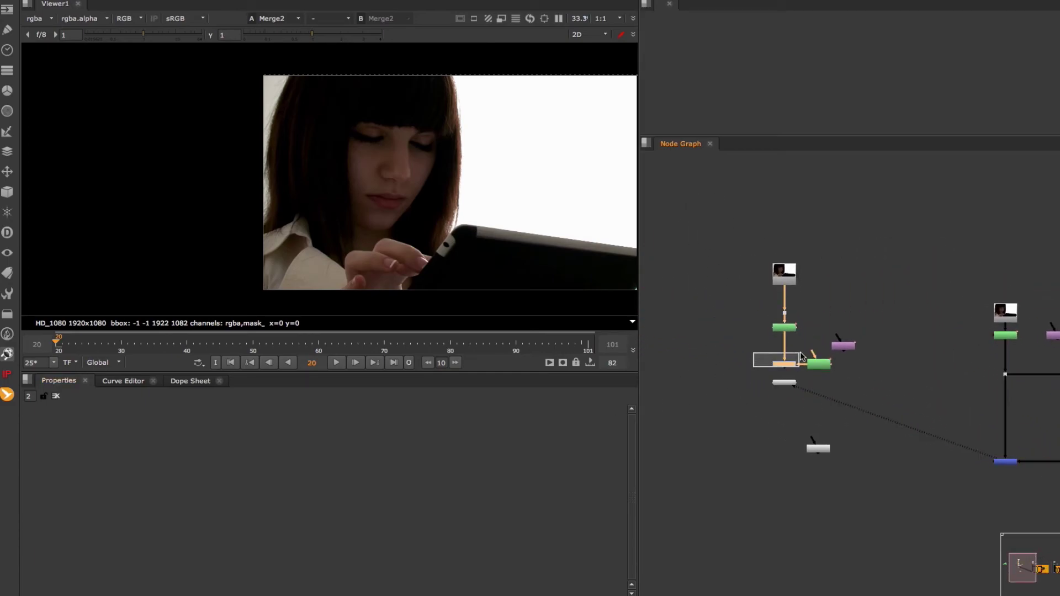
key(1)
double_click(819, 364)
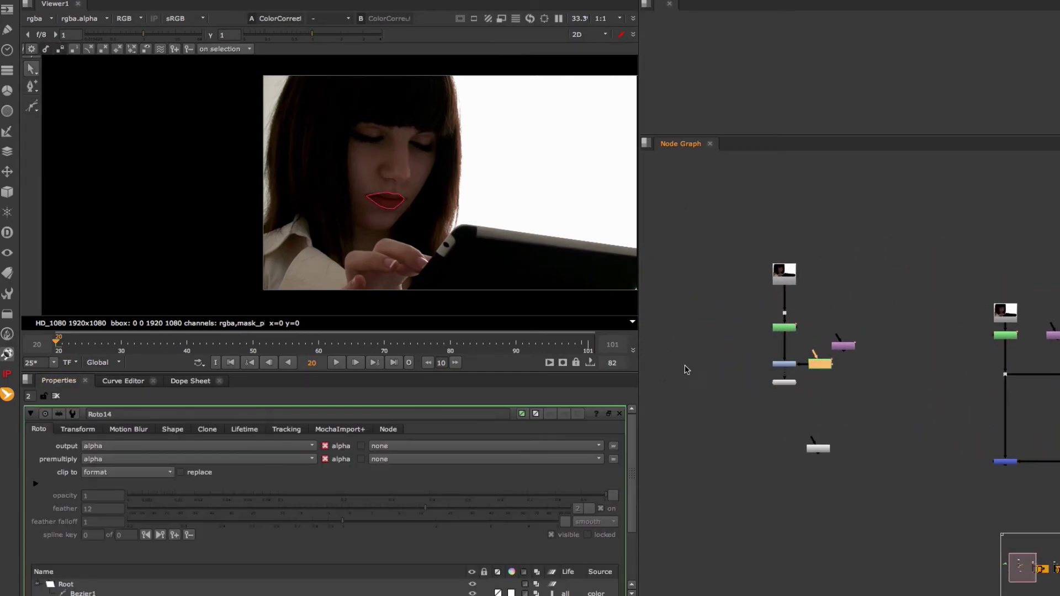
click(336, 363)
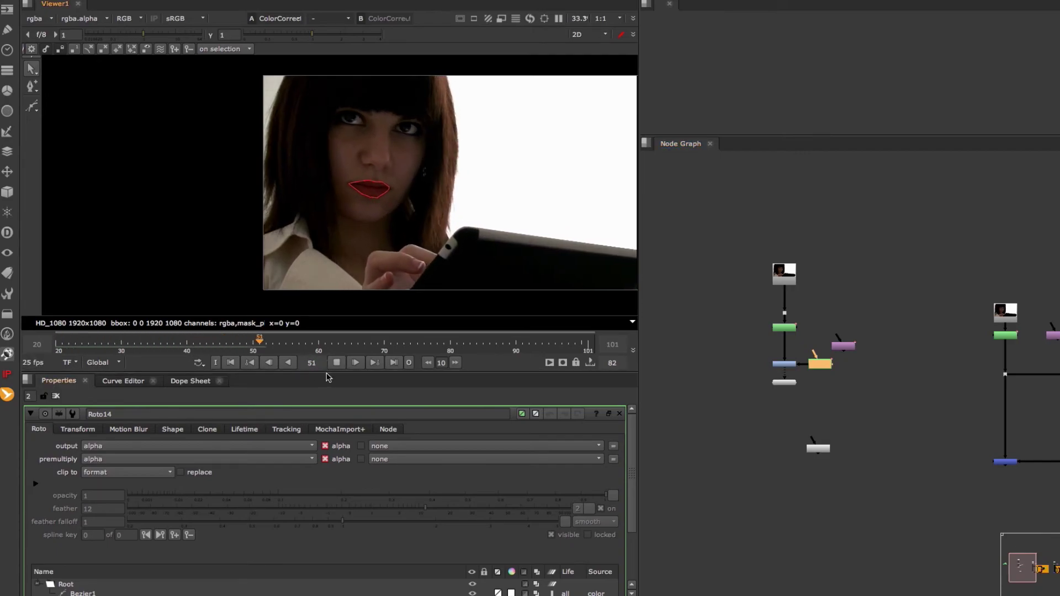
click(336, 362)
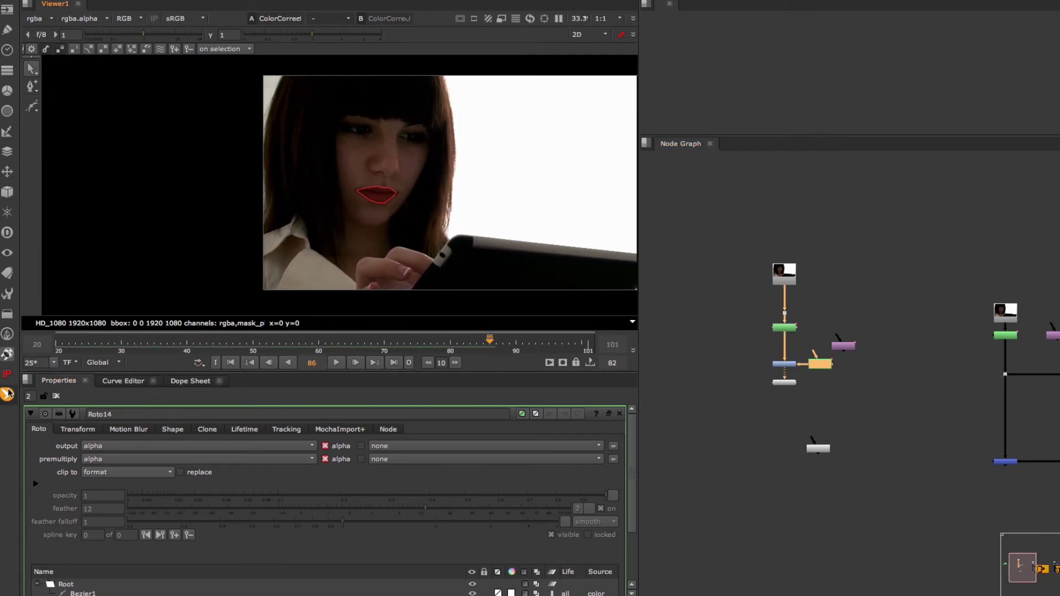
click(7, 394)
Open MochaImport+ Settings/Licensing and move the Licenses dialog showing v1.102 to the screen centre
mouse_move(61, 395)
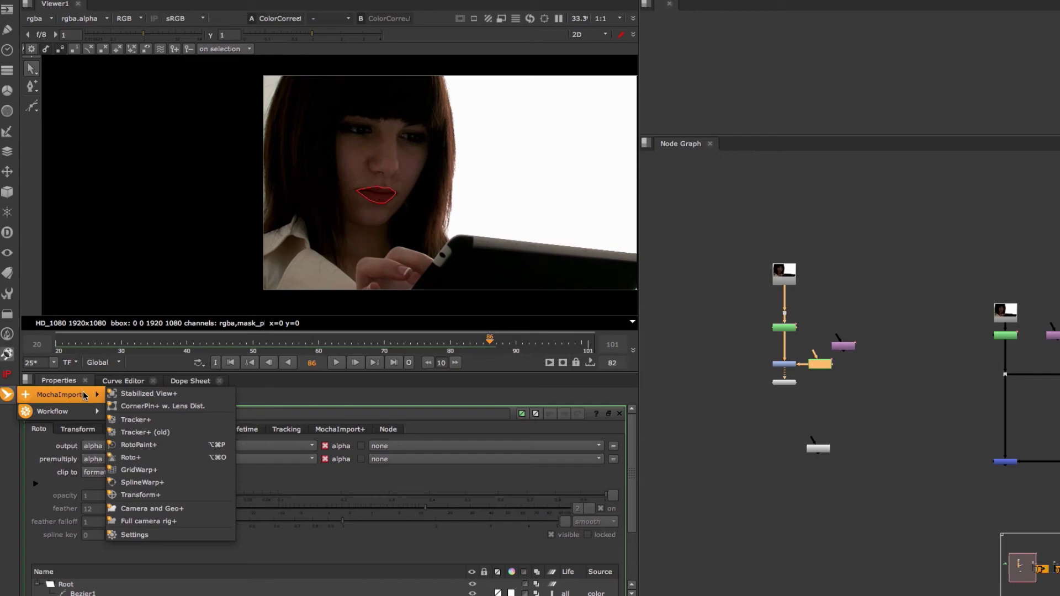
click(146, 532)
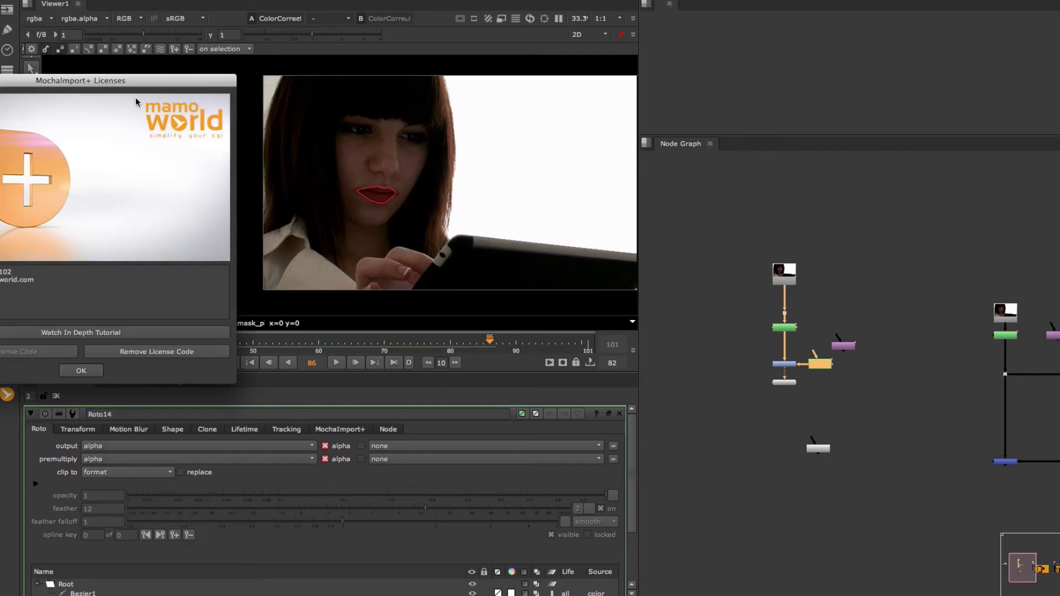
drag(139, 81, 355, 89)
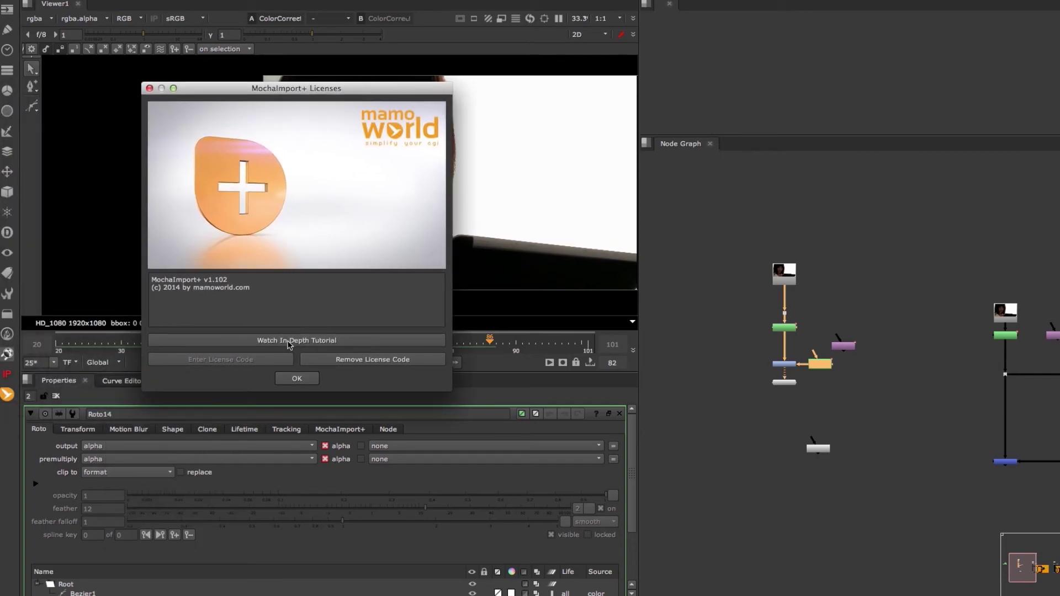
drag(394, 92, 450, 118)
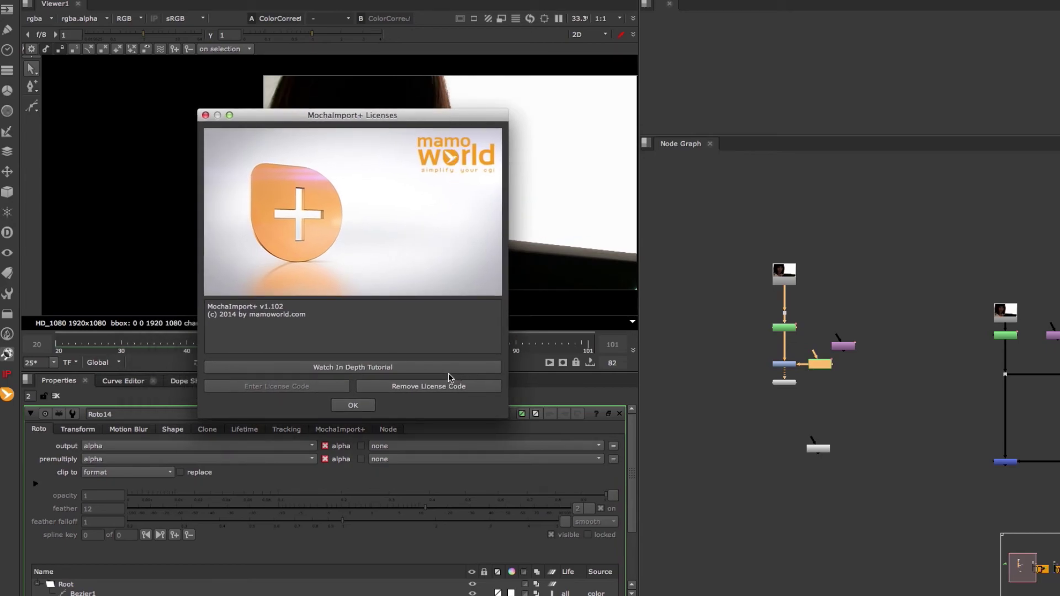